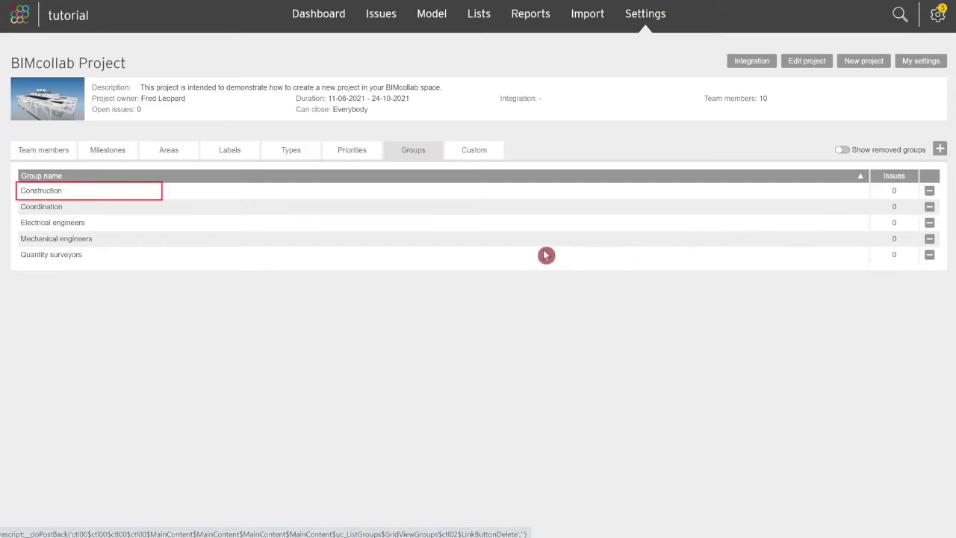
Step: Rename the Construction group to Construction Management and save it
click(112, 193)
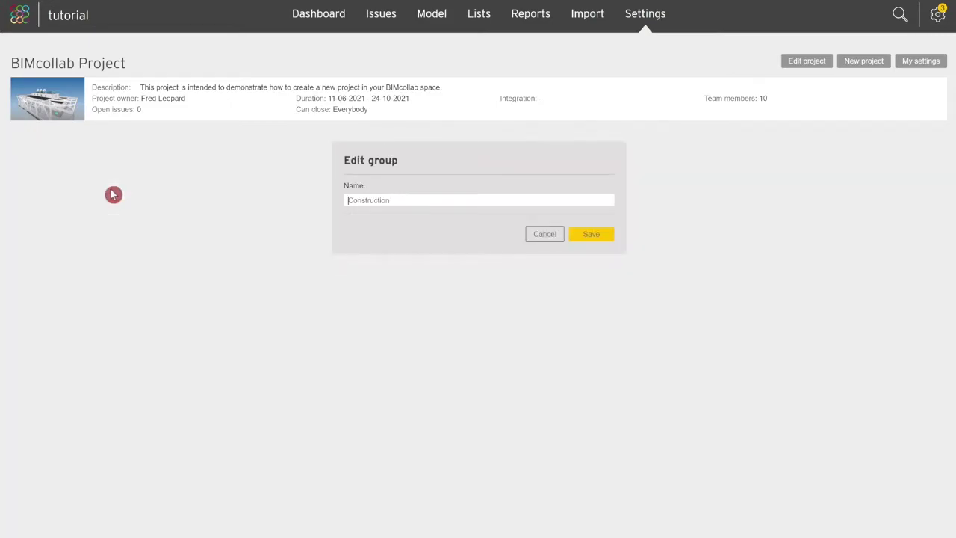
click(406, 197)
text(Management)
click(581, 236)
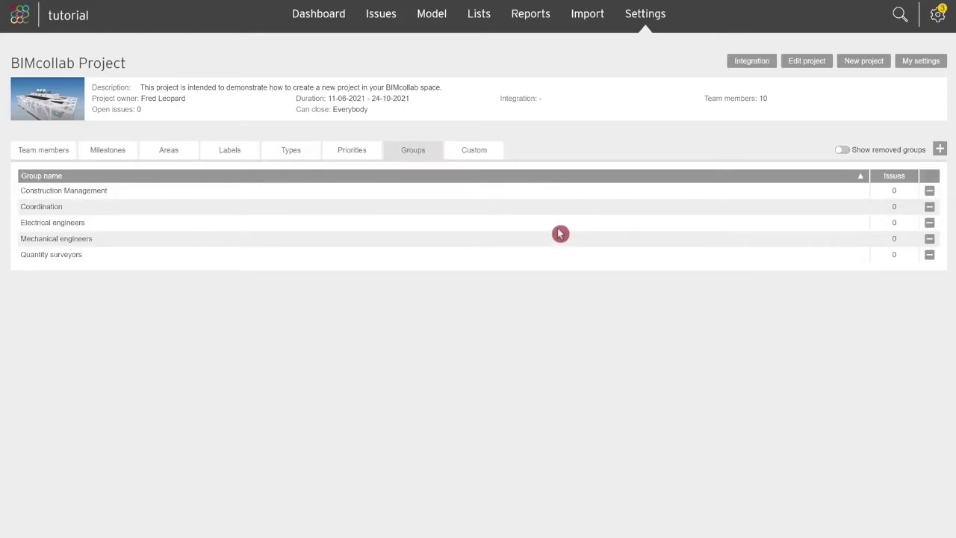
Step: Add the team member with no company listed to the Coordination and Electrical engineers groups and save the membership
click(62, 159)
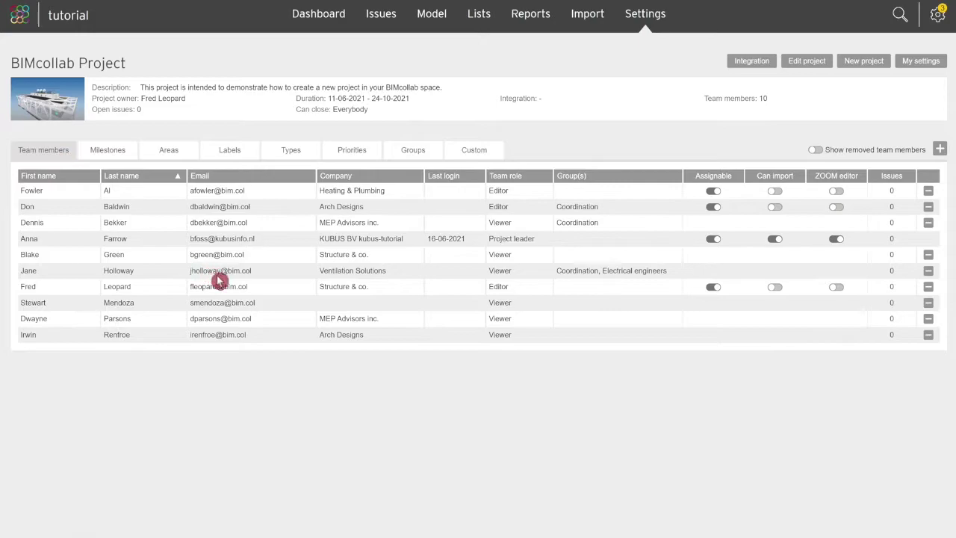
click(234, 310)
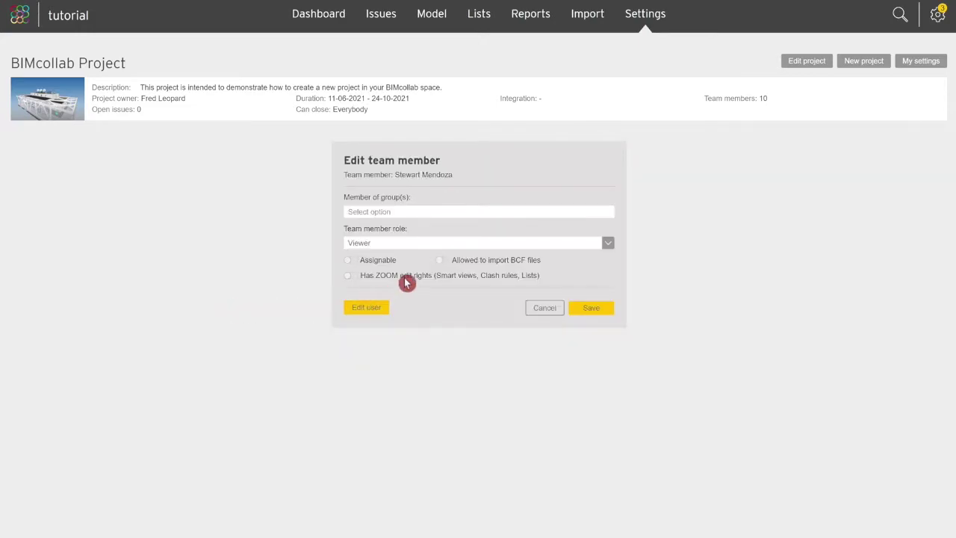
click(434, 212)
click(418, 239)
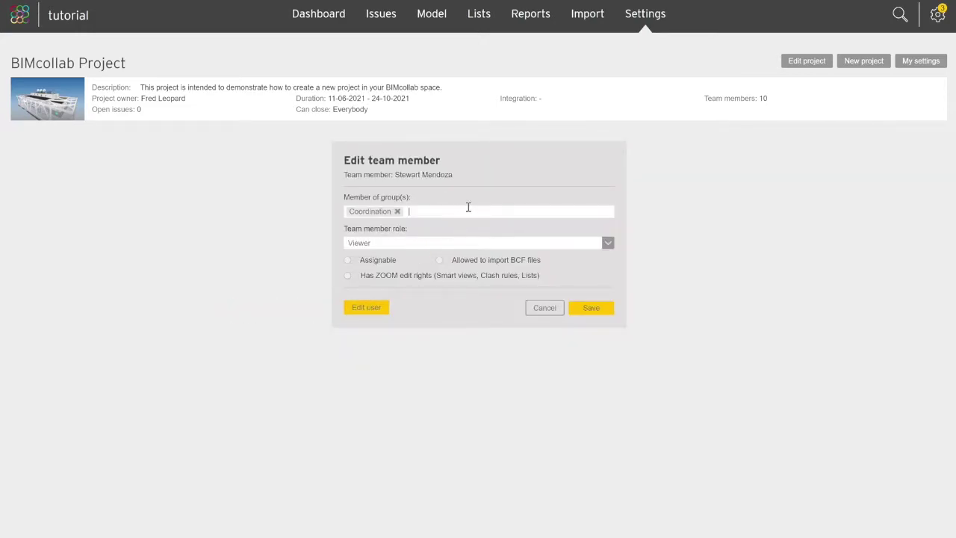
click(468, 208)
click(459, 251)
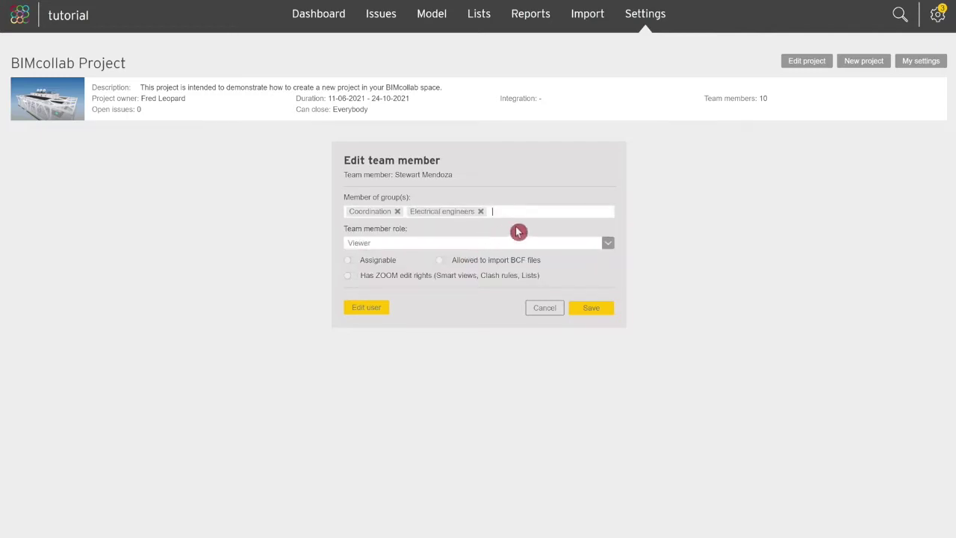
click(603, 314)
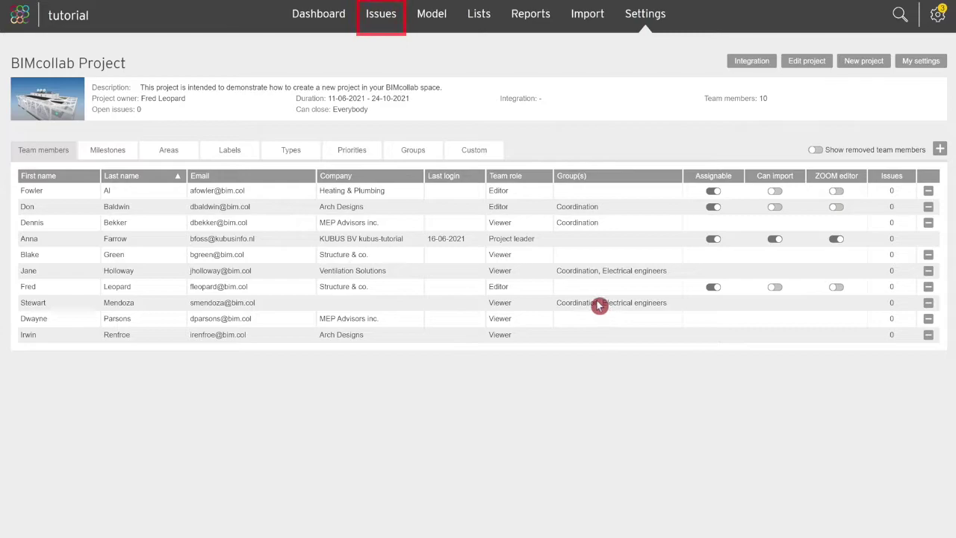
Step: Start a new issue and restrict its visibility to one of the project's user groups
click(392, 19)
click(817, 66)
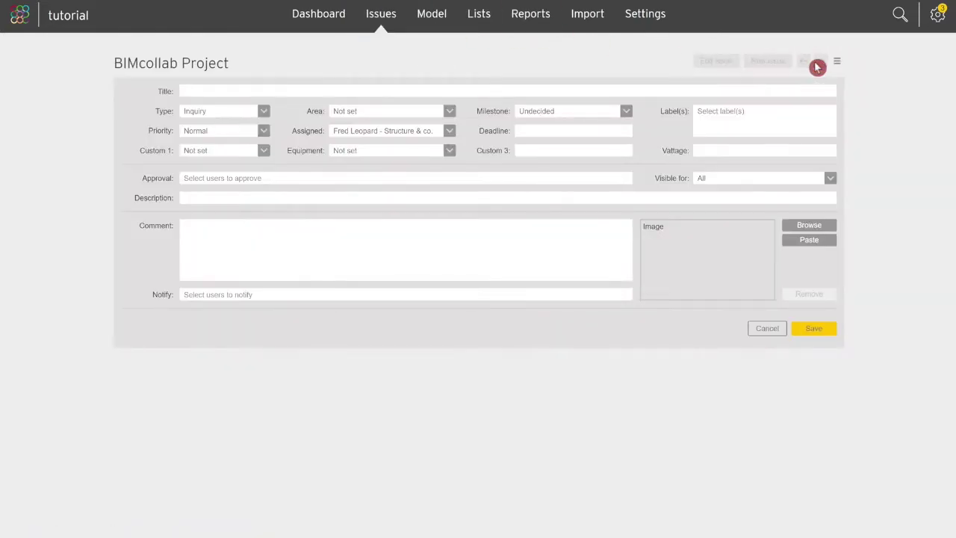
click(829, 180)
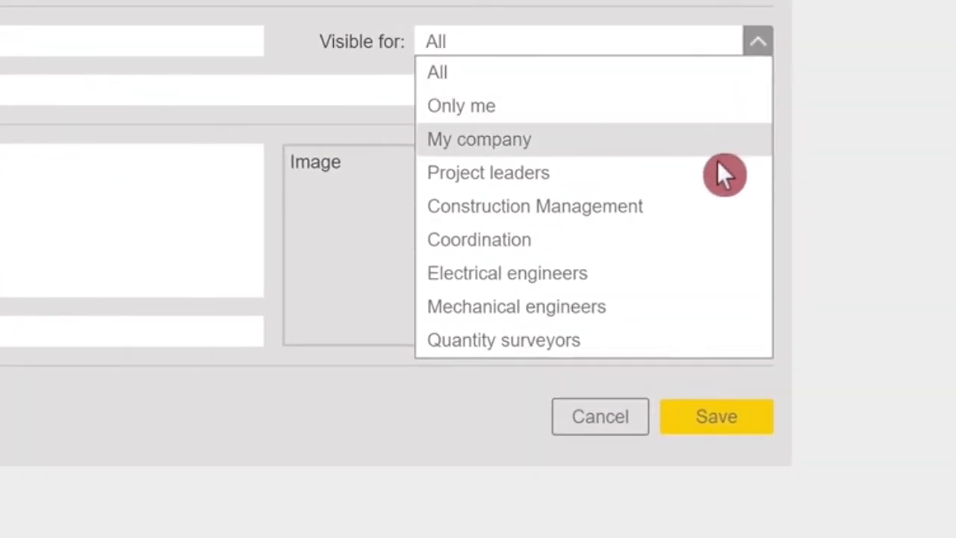
click(709, 267)
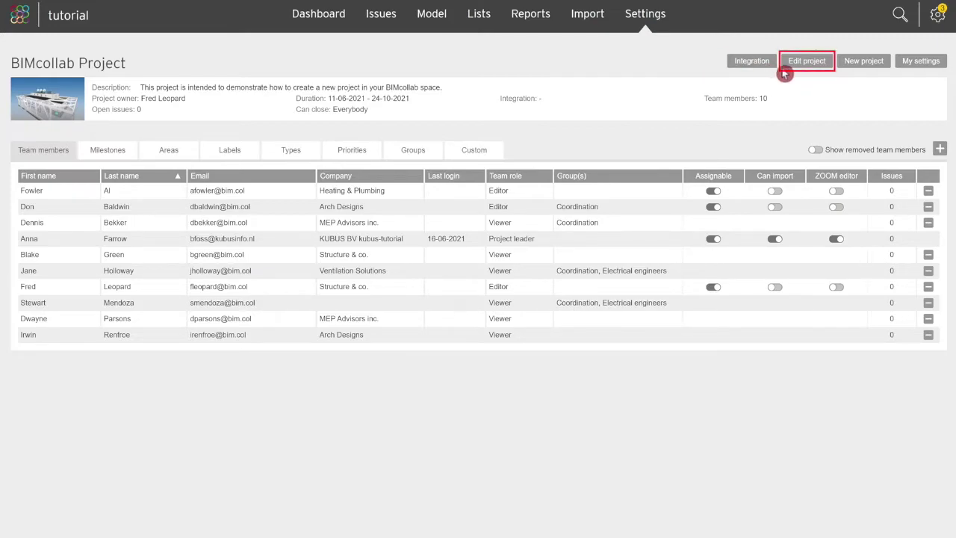
Step: Edit the project so issues can only be assigned to members of the team member's usergroup(s), and save
click(807, 64)
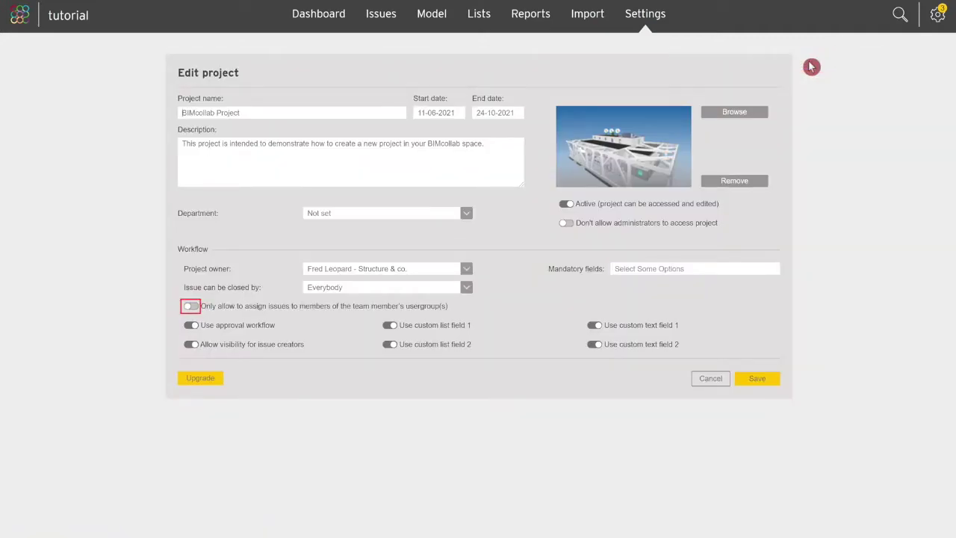
click(191, 306)
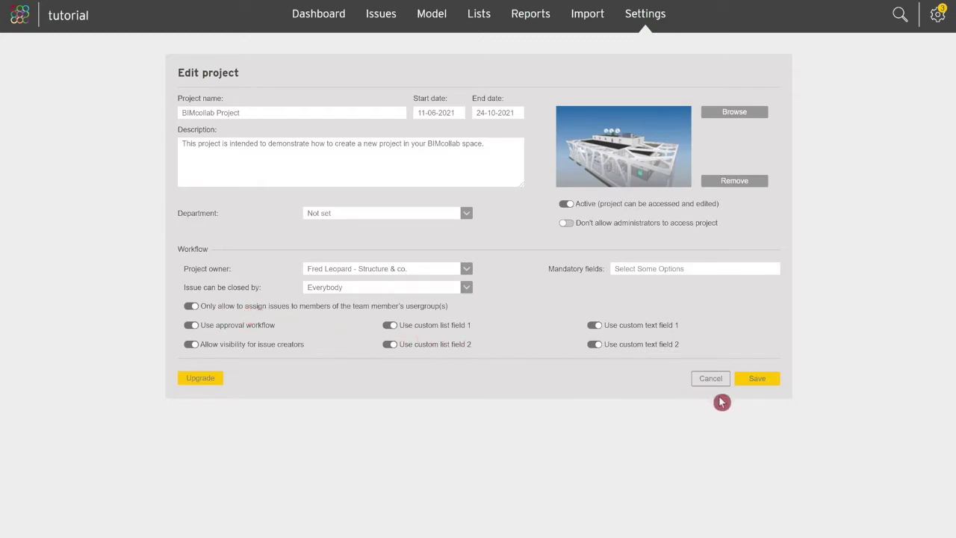
click(756, 379)
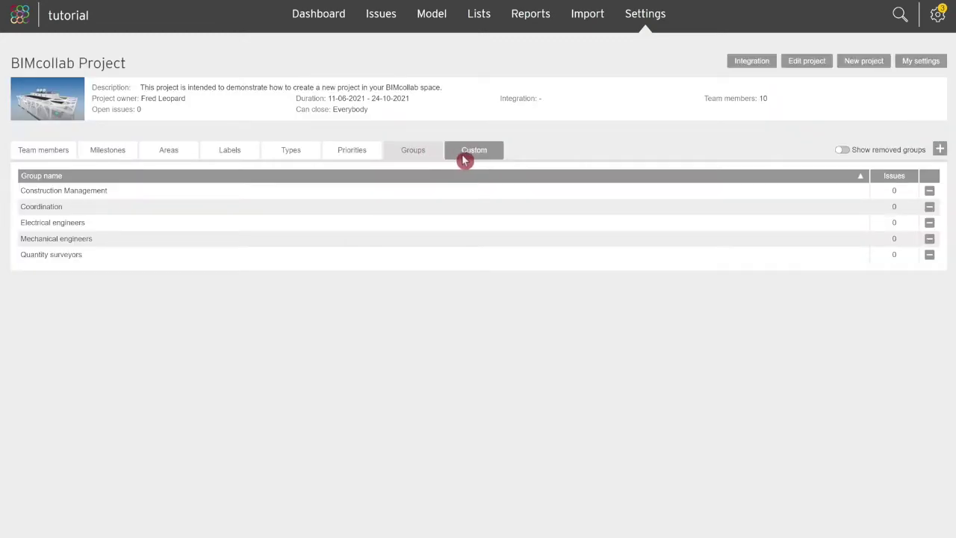
Step: Review the custom fields, disable custom list field 2 and custom text field 2 in the project's workflow options, and save
click(470, 158)
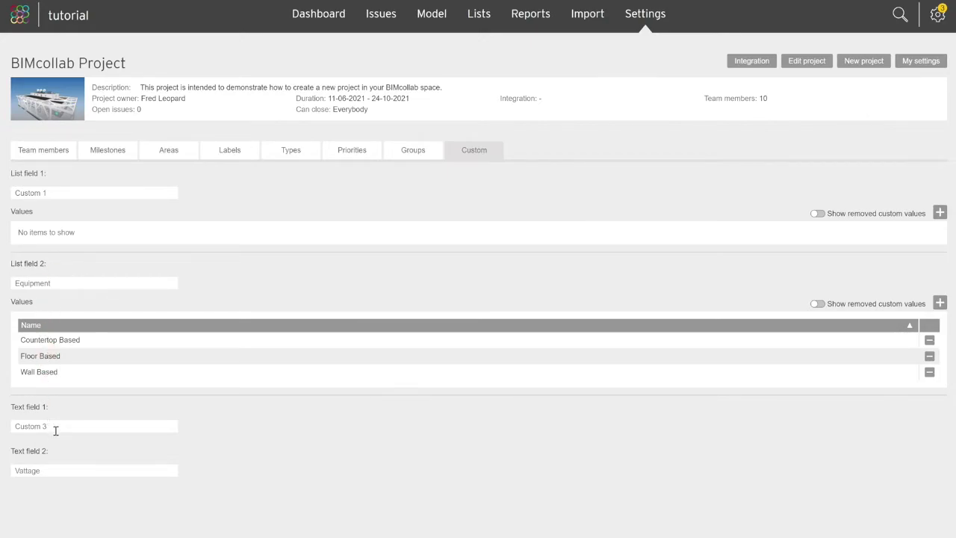
click(65, 453)
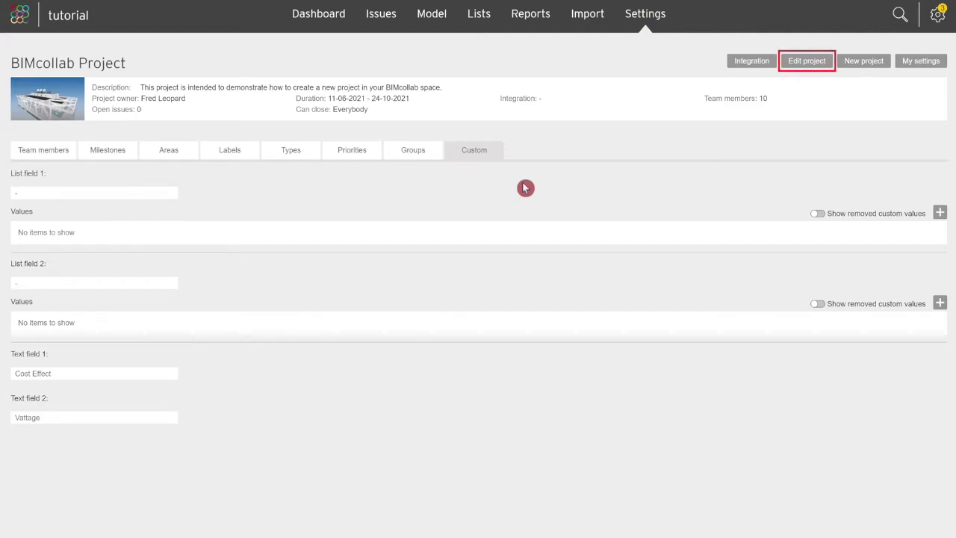
click(808, 62)
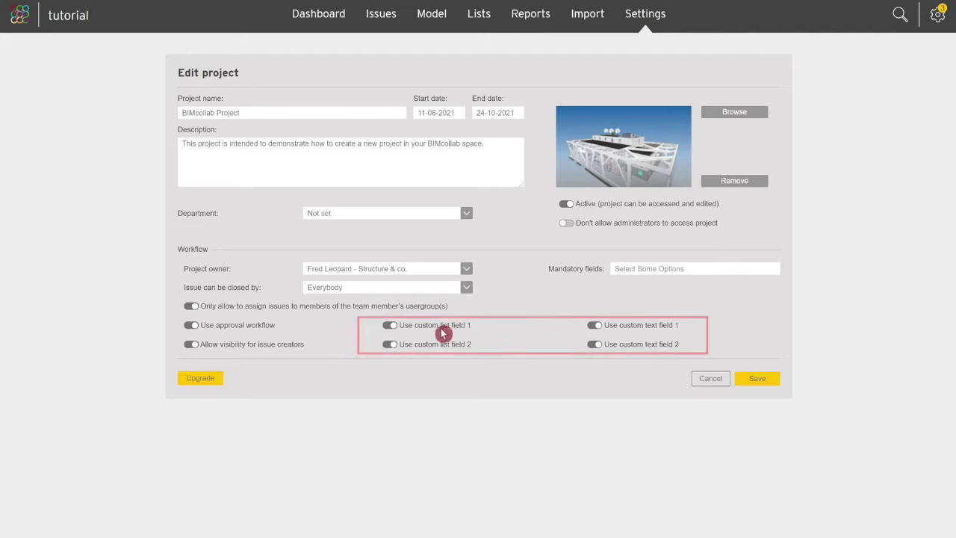
click(391, 345)
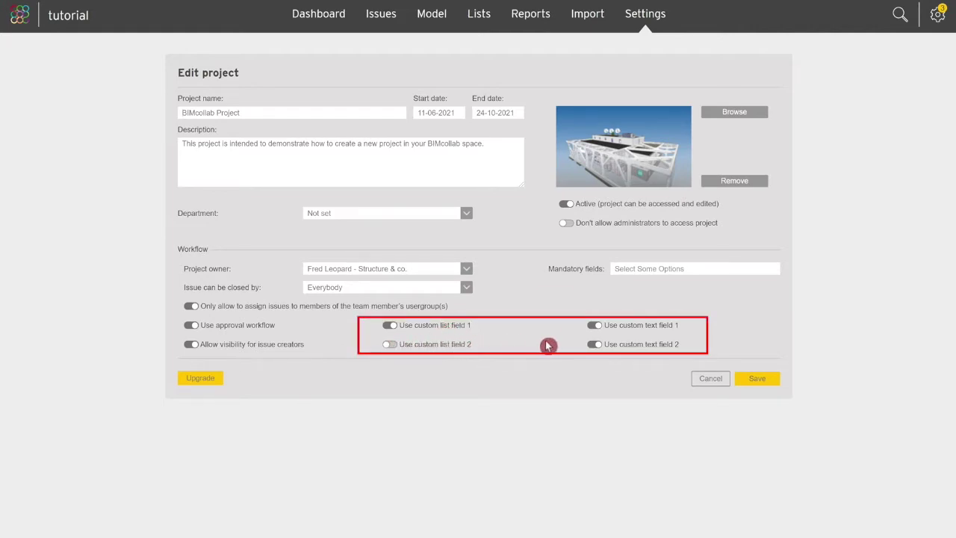
click(589, 345)
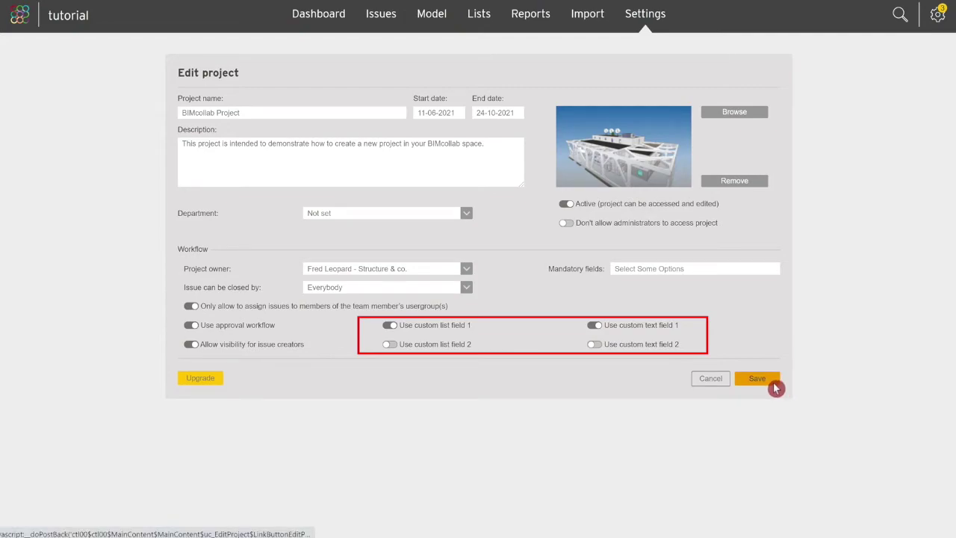
click(775, 386)
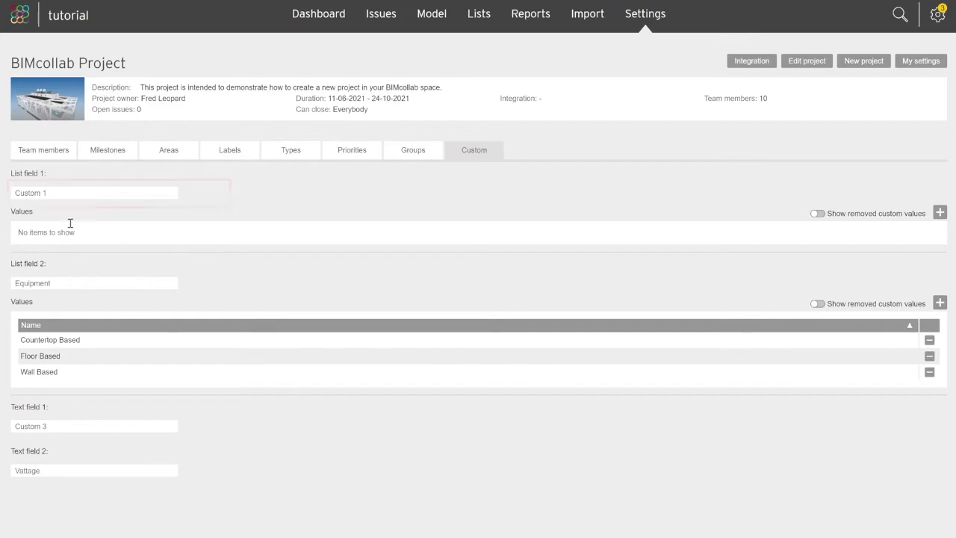
Step: Rename custom list field 1 to Cost Effect and create the value High Cost for it
drag(77, 193, 2, 193)
text(Cost Effect)
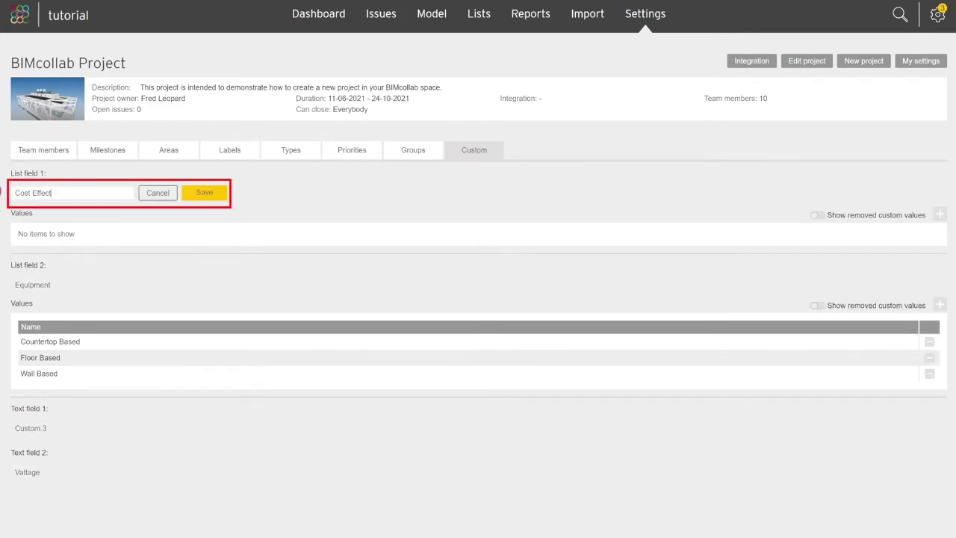
click(204, 196)
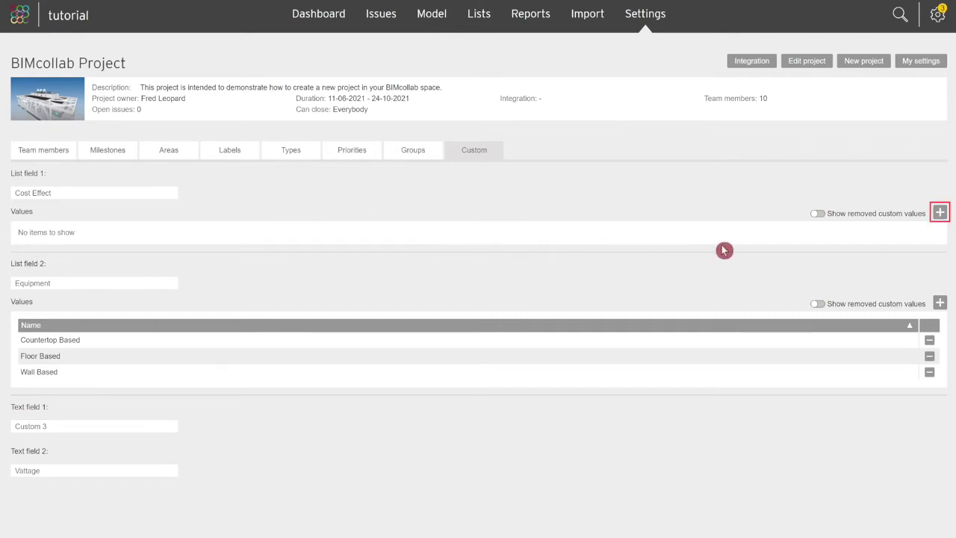
click(939, 213)
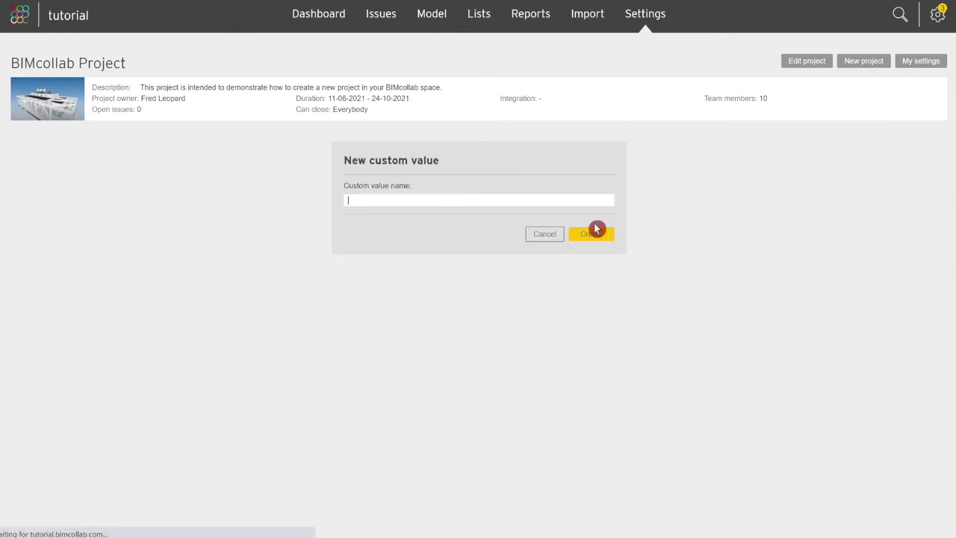
text(High Cost)
click(582, 234)
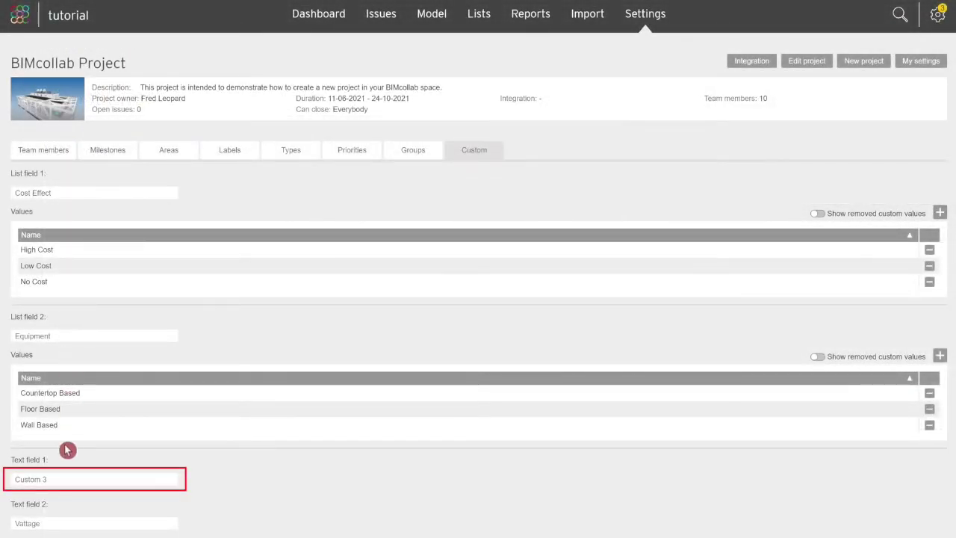
Step: Rename custom text field 1 to Cost Effect and save the name
click(47, 474)
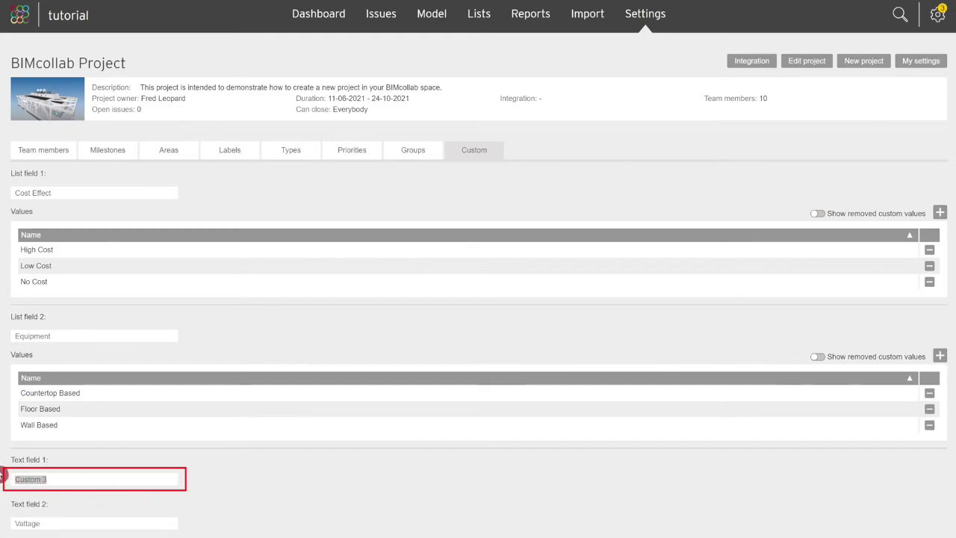
text(Cost Effect)
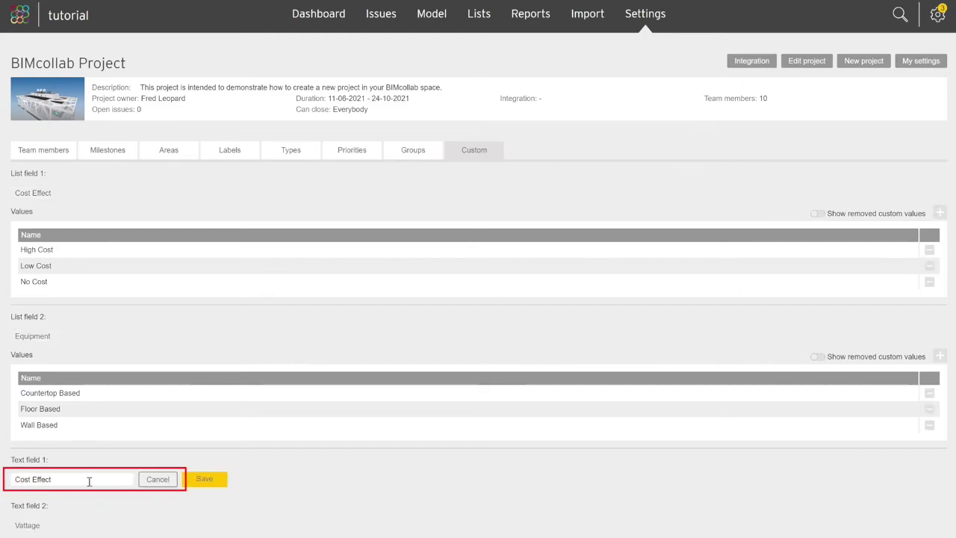
click(210, 481)
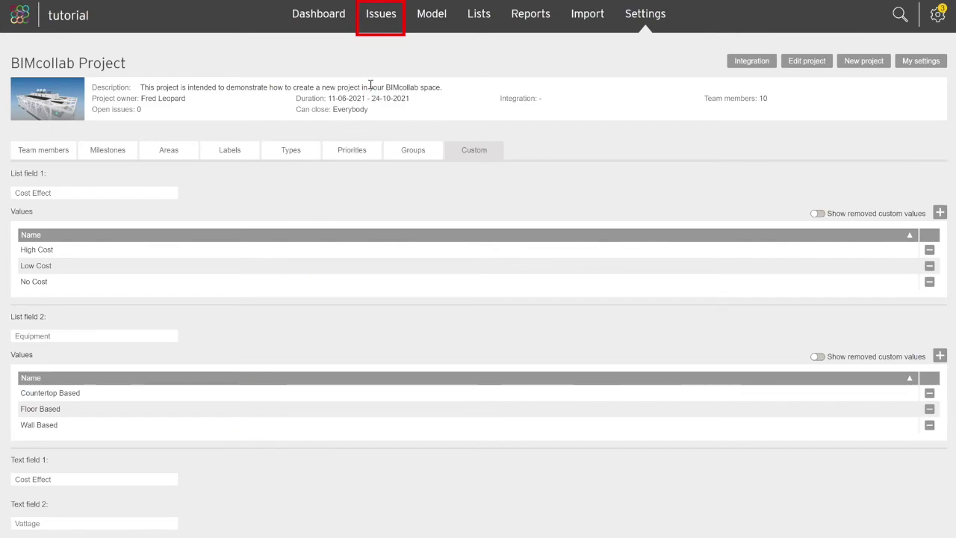
Step: Start a new issue with the Cost Effect list set to Low Cost and the Cost Effect text field set to 8000
click(382, 22)
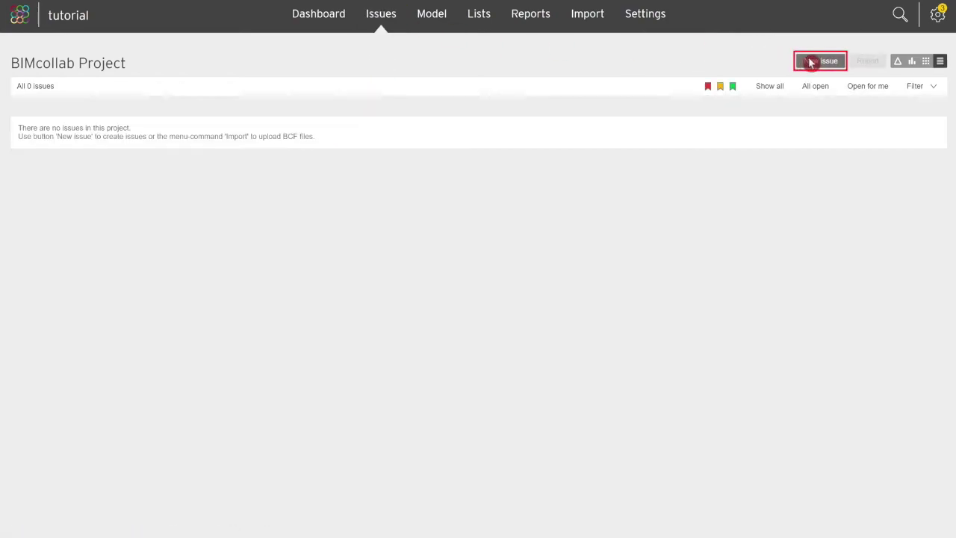
click(814, 61)
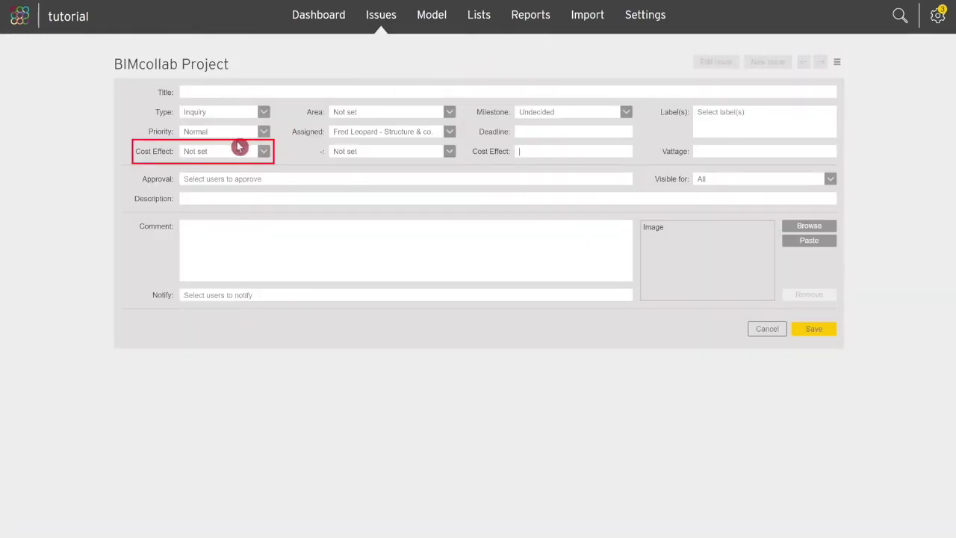
click(240, 150)
click(246, 191)
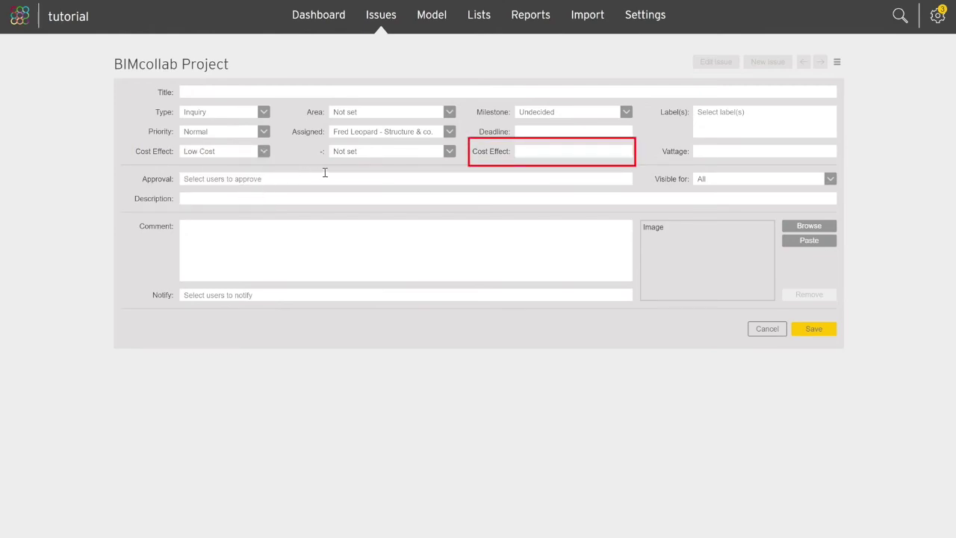
text(8000)
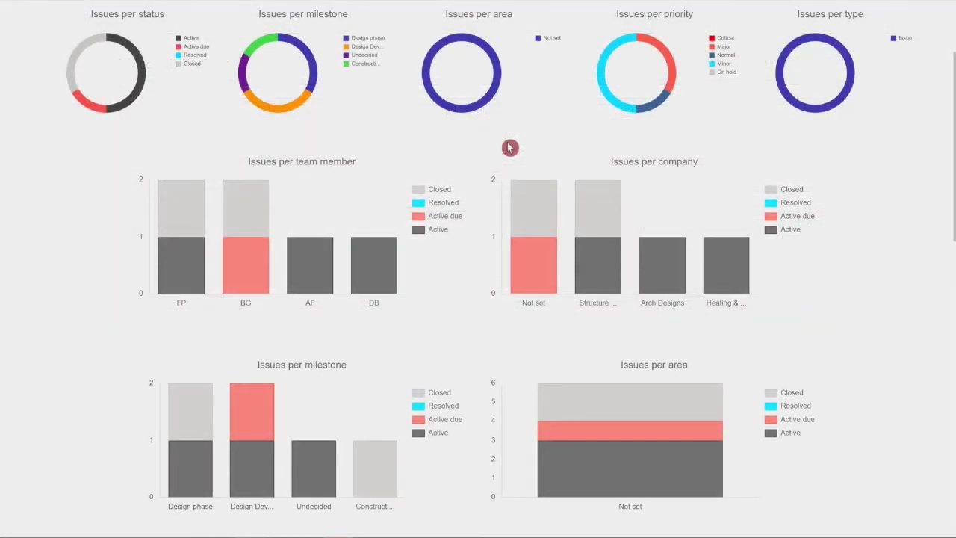
Step: Look through the issue charts by team member, milestone, type, custom field and priority
scroll(510, 145, down, 1)
scroll(509, 147, down, 5)
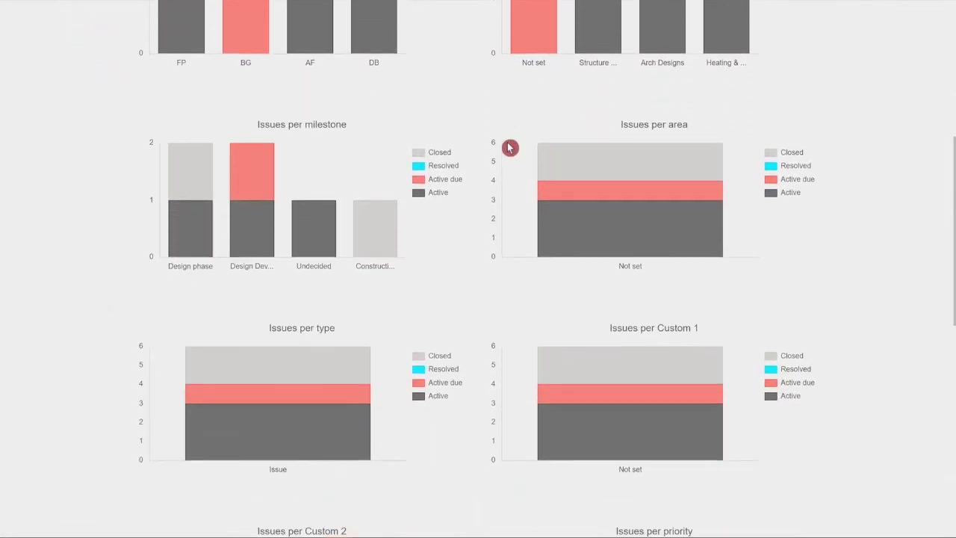
scroll(509, 148, down, 1)
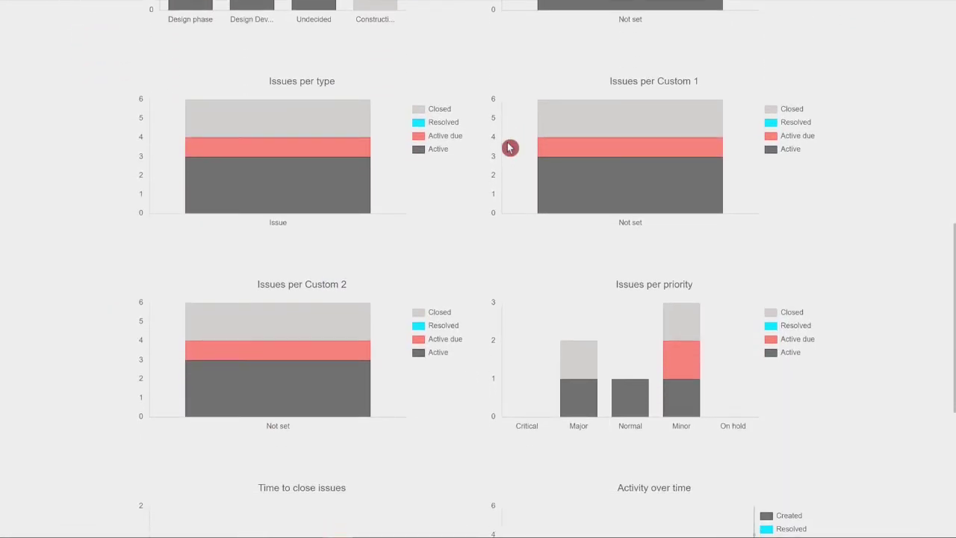